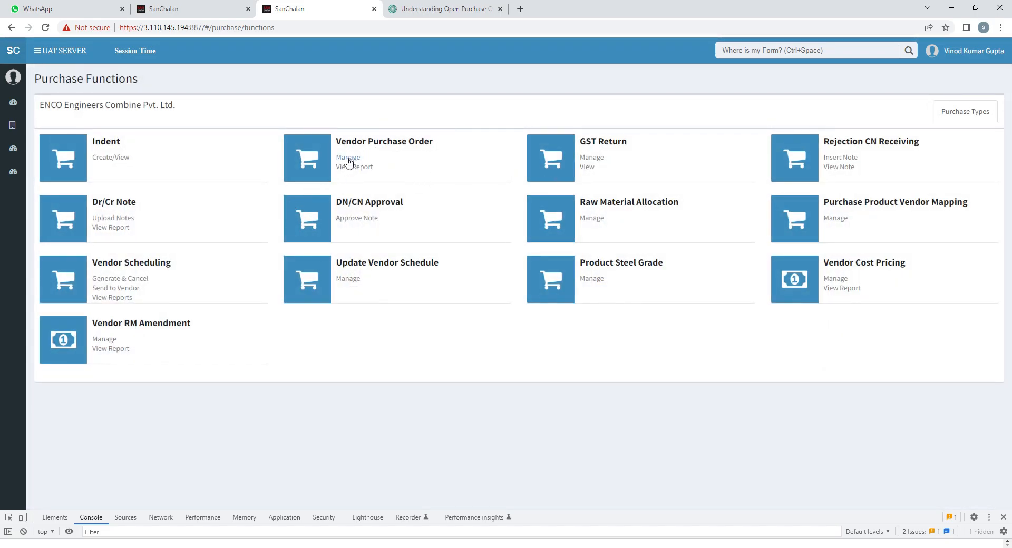
# - Start a new vendor purchase order under Create/Amend PO with the location ENCO GURGAON PLANT - ENCO-00001
pyautogui.click(347, 158)
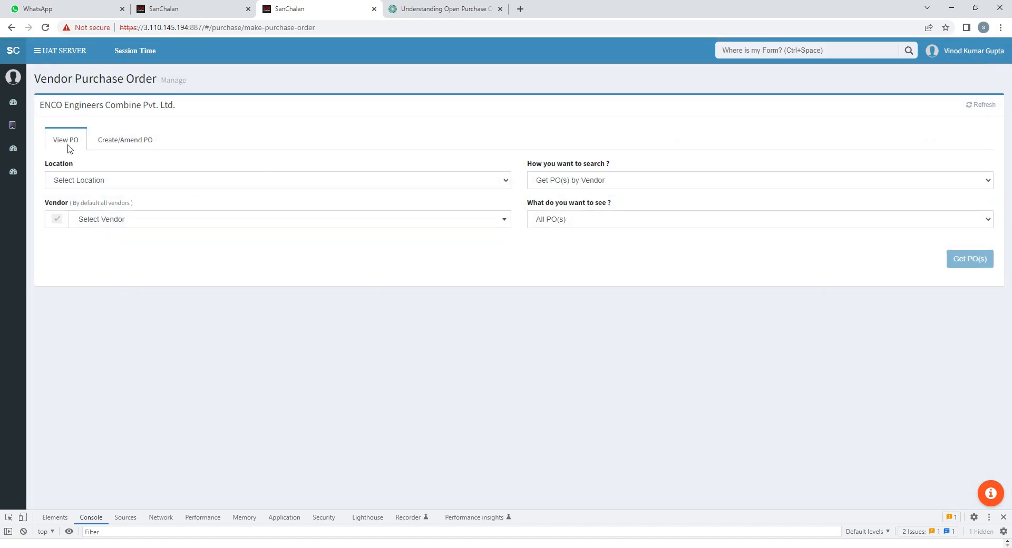
pyautogui.click(138, 145)
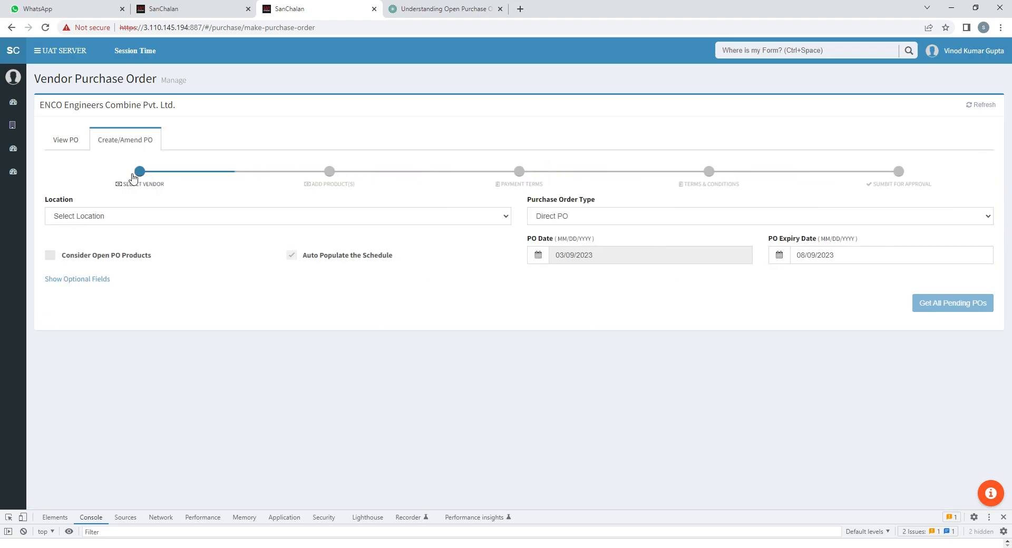
pyautogui.click(132, 221)
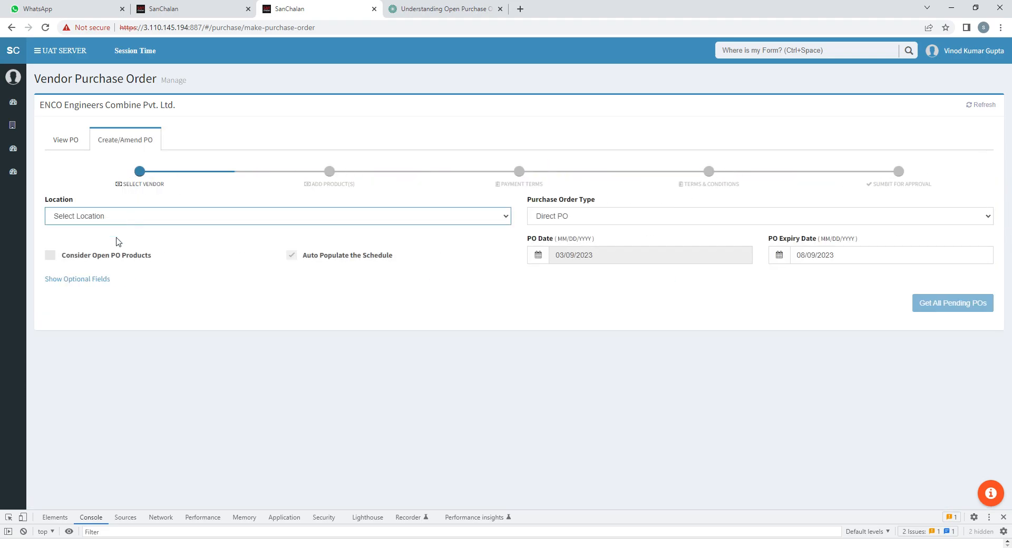
pyautogui.click(116, 246)
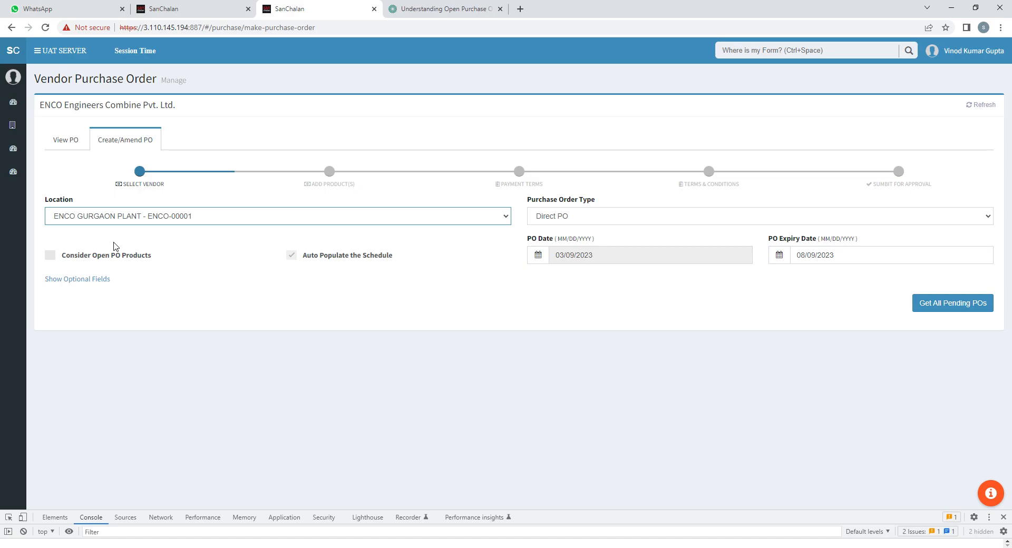
# - Set the purchase order type to Open PO and look at the calendar for the PO expiry date
pyautogui.click(577, 221)
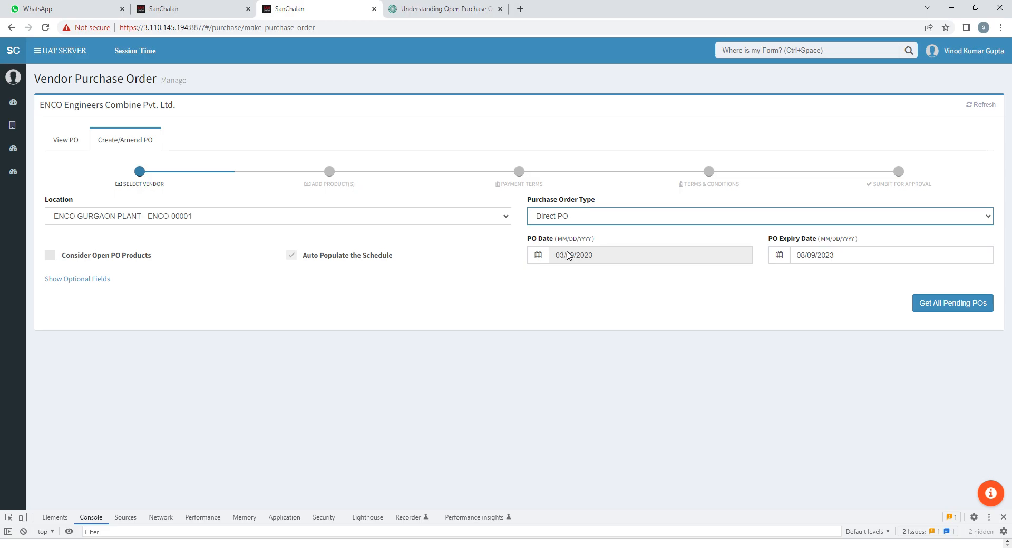
pyautogui.press('Down')
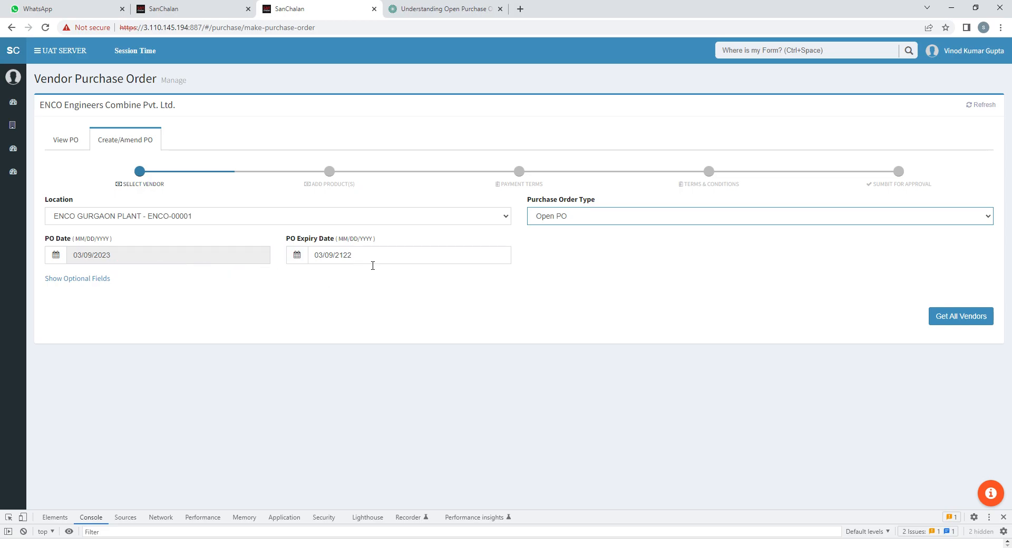
pyautogui.click(373, 264)
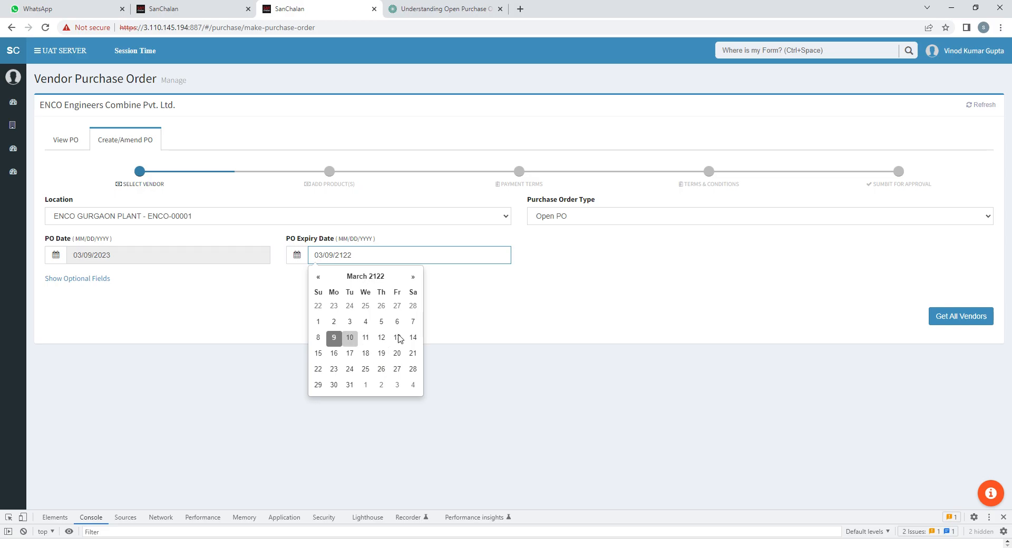
pyautogui.click(563, 332)
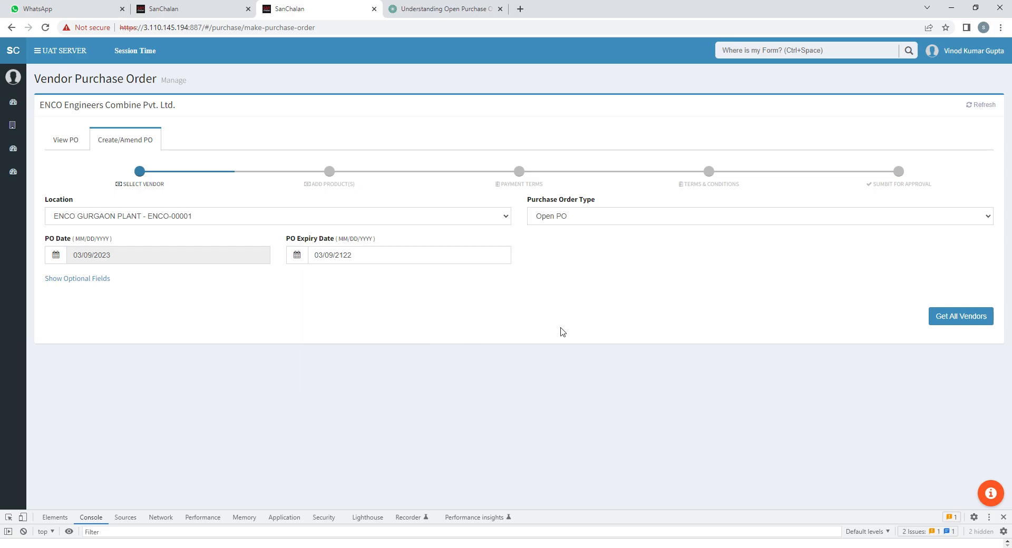
# - Load all vendors, choose TUBE INVESTMENTS OF INDIA LTD. and continue to the product stage
pyautogui.click(952, 324)
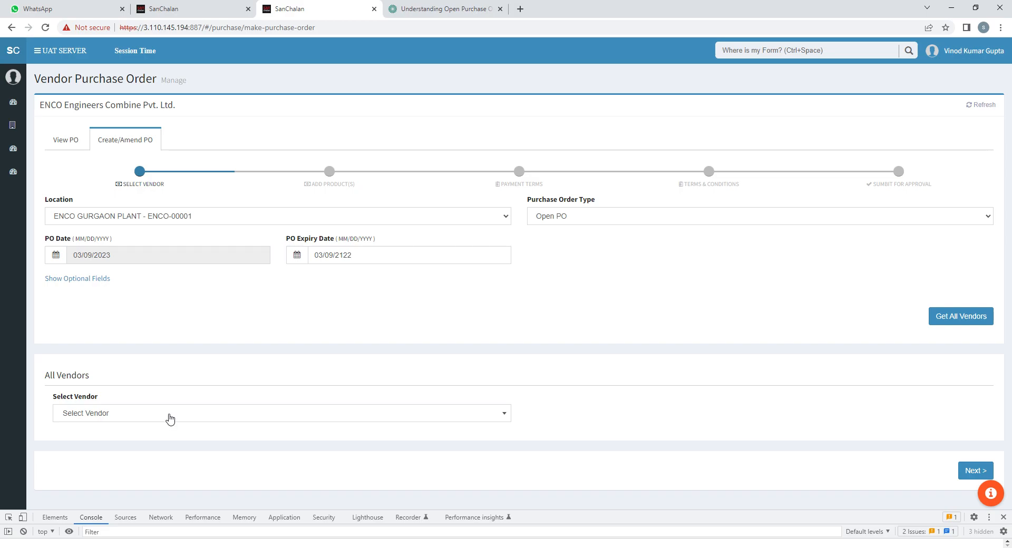
pyautogui.click(94, 417)
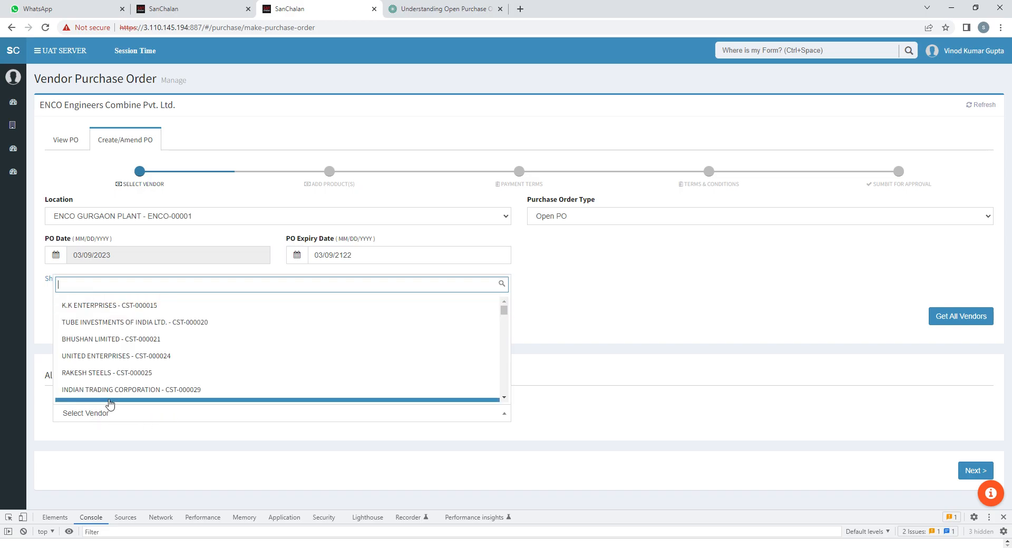
pyautogui.click(97, 323)
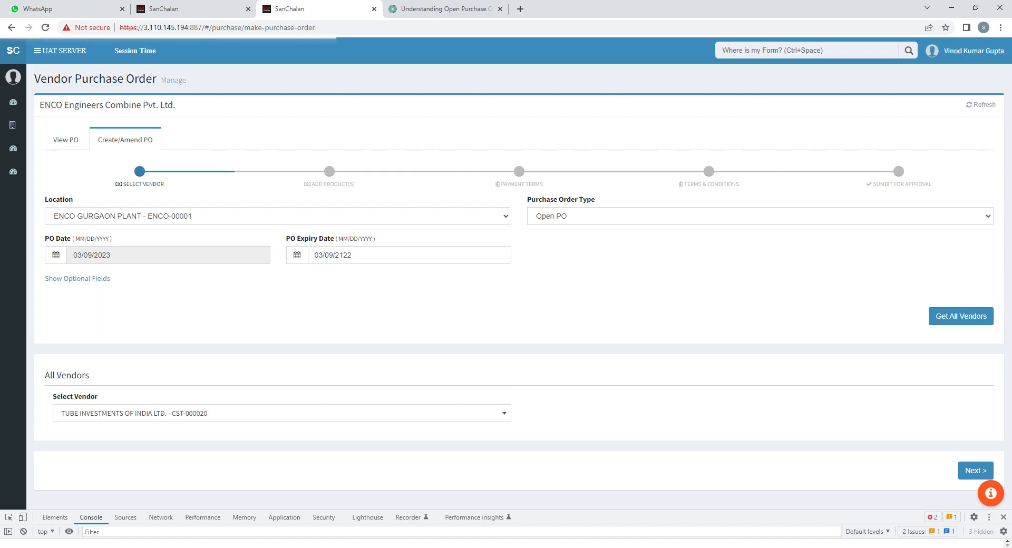
pyautogui.click(974, 472)
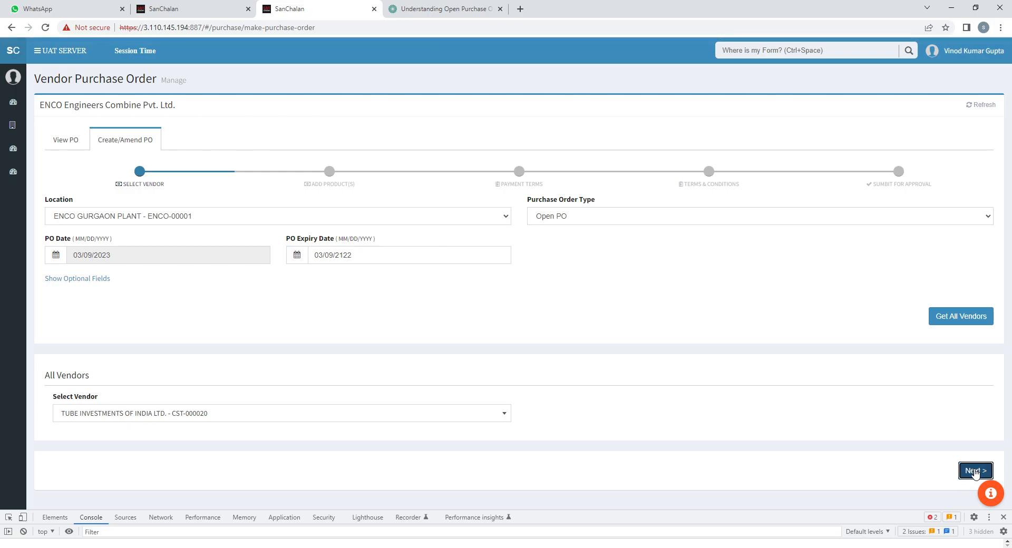
# - Set the PO currency to Rupee (INR)
pyautogui.scroll(-1, 448, 392)
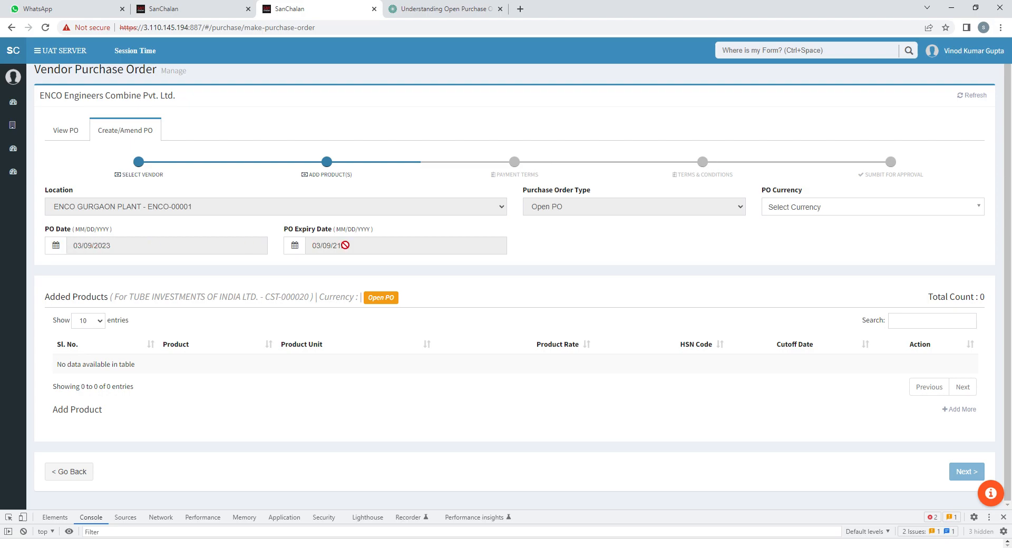
pyautogui.click(800, 215)
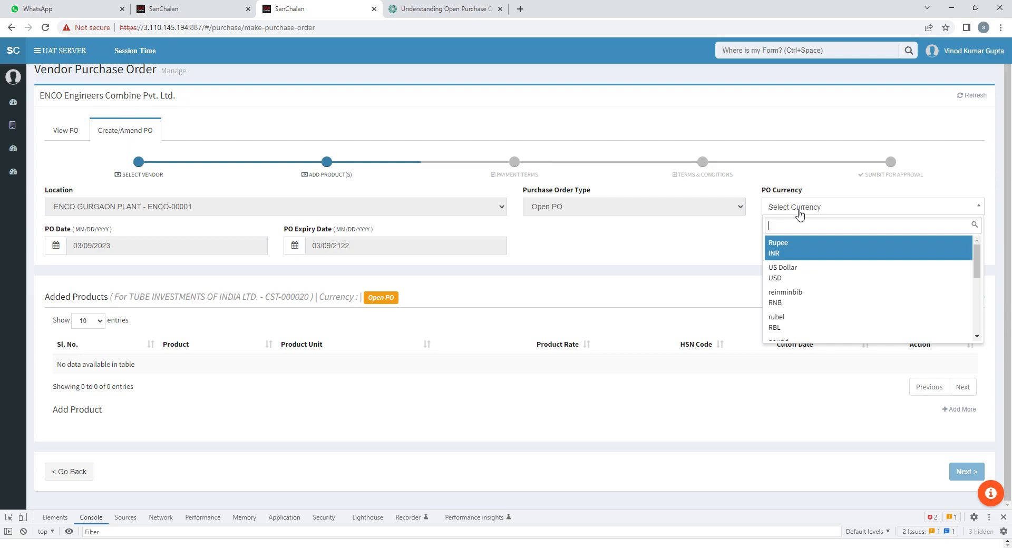
pyautogui.click(794, 255)
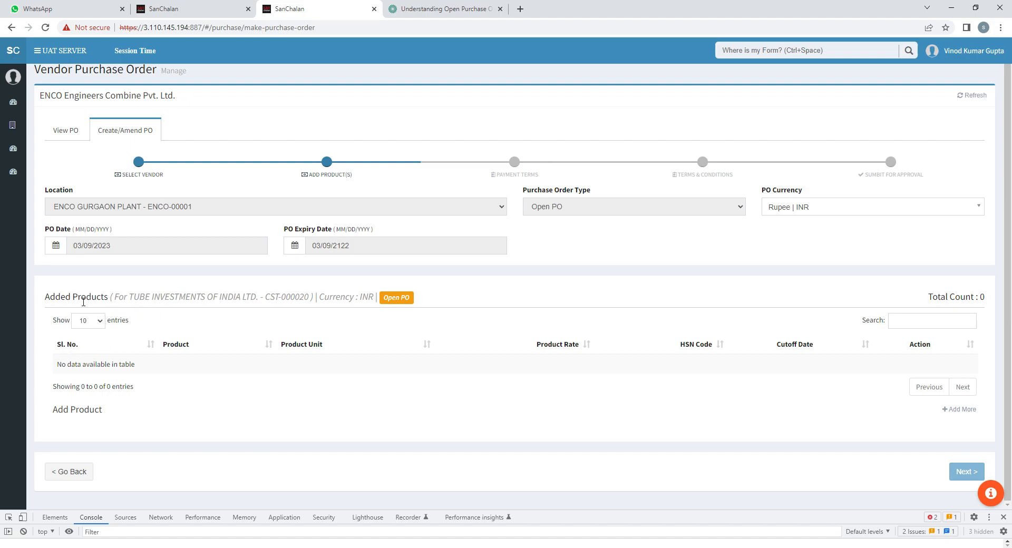
# - Begin a new product entry with product group GRP-0001 - testing and purchase product www00004
pyautogui.click(964, 410)
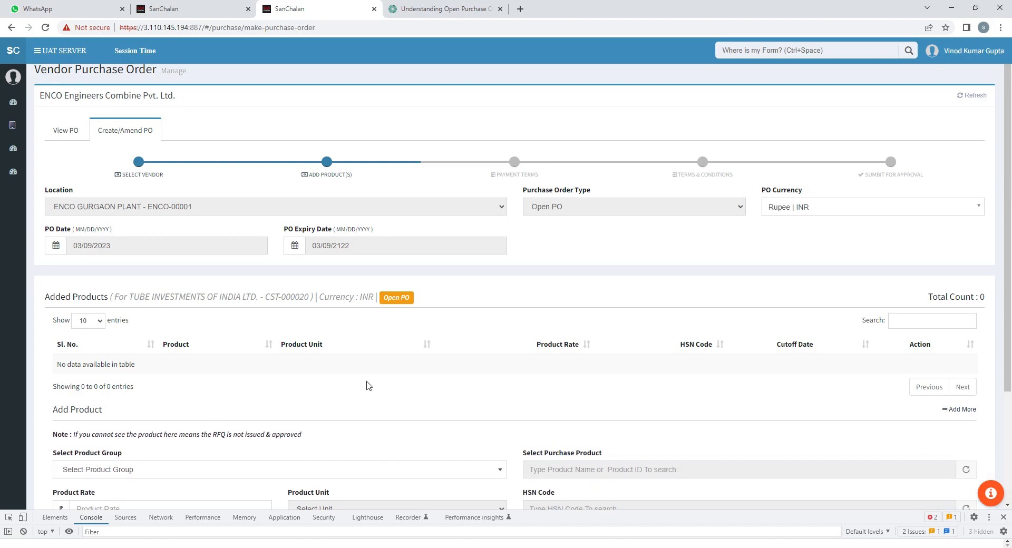
pyautogui.click(124, 367)
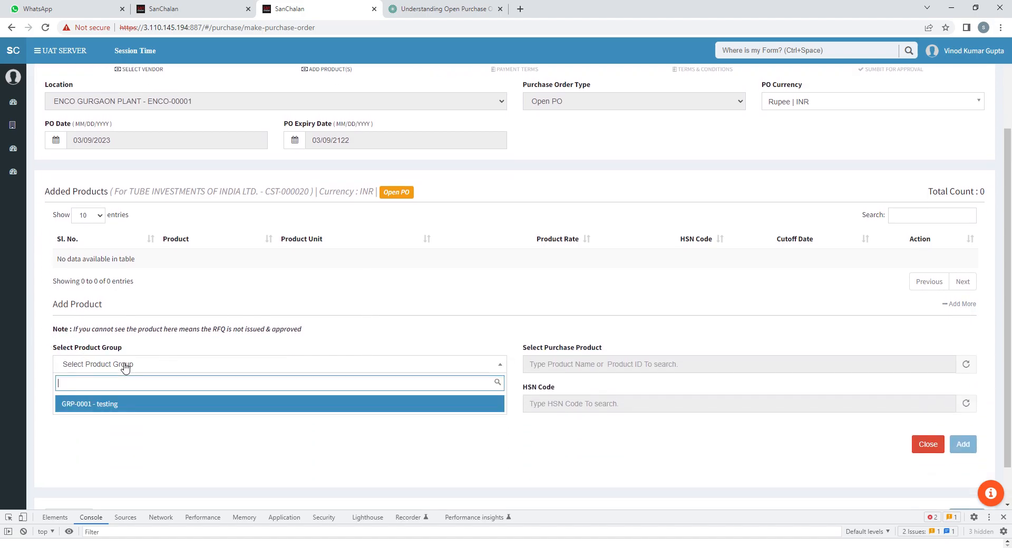
pyautogui.click(122, 403)
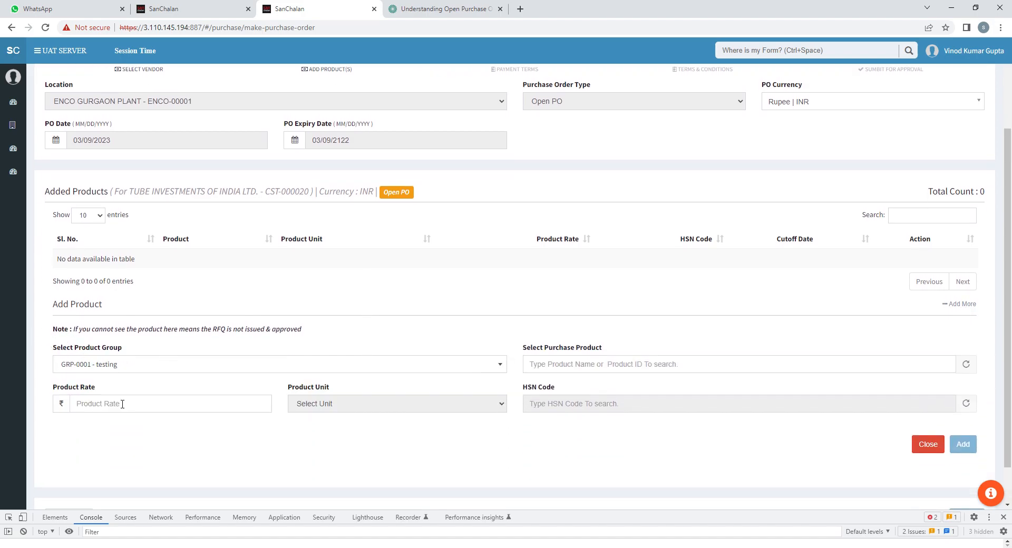
pyautogui.click(575, 371)
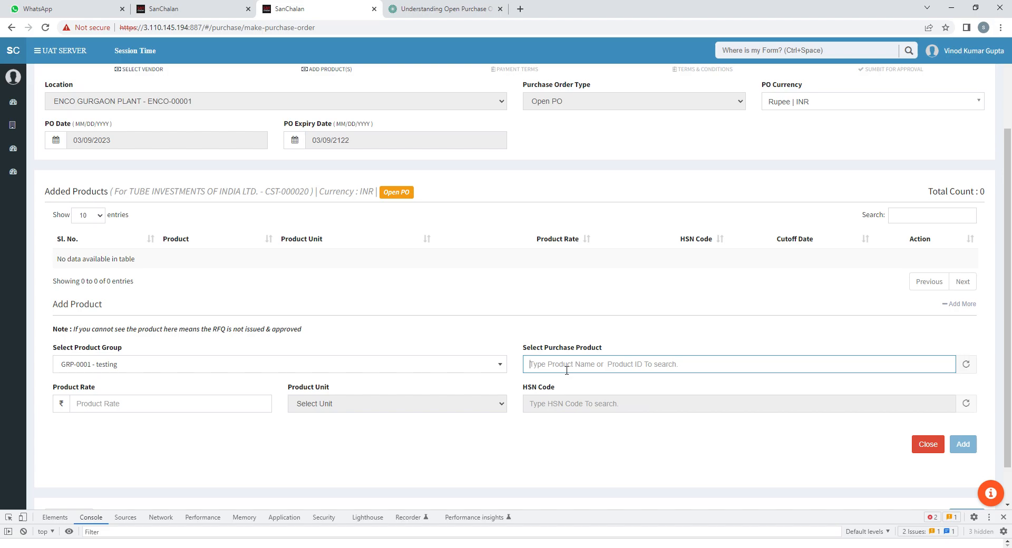
pyautogui.write('vi')
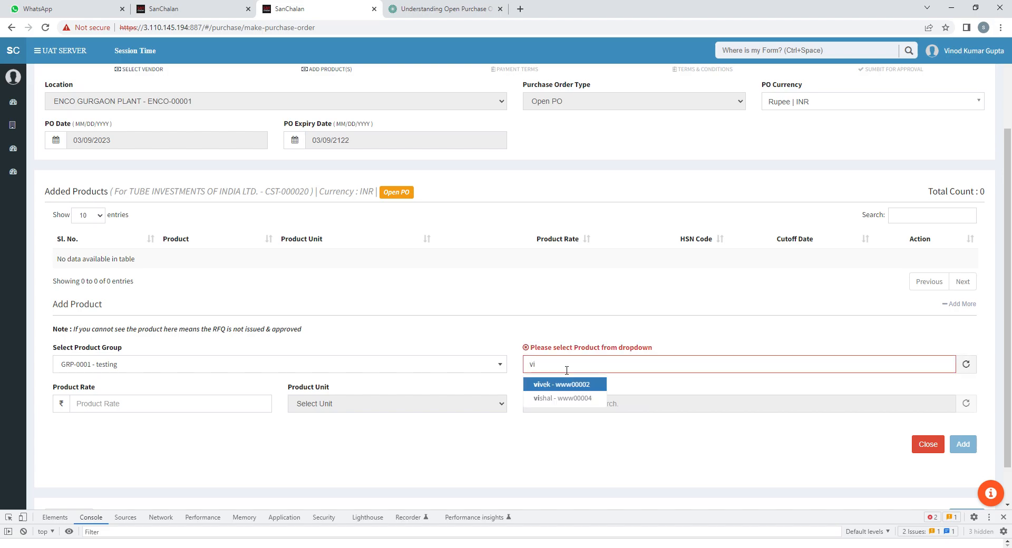
pyautogui.click(556, 398)
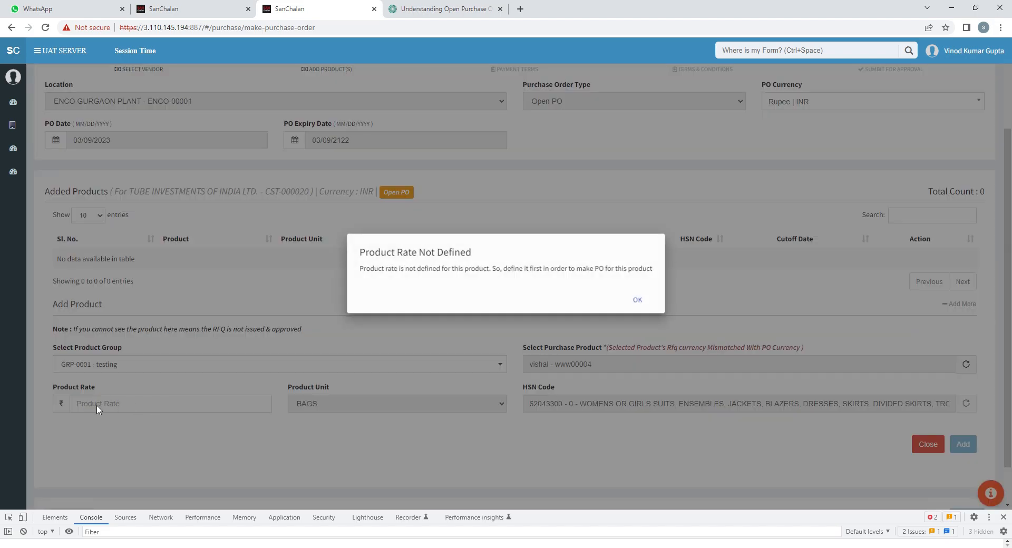
# - Dismiss the notice about the undefined rate and enter a product rate of 0.1
pyautogui.click(638, 300)
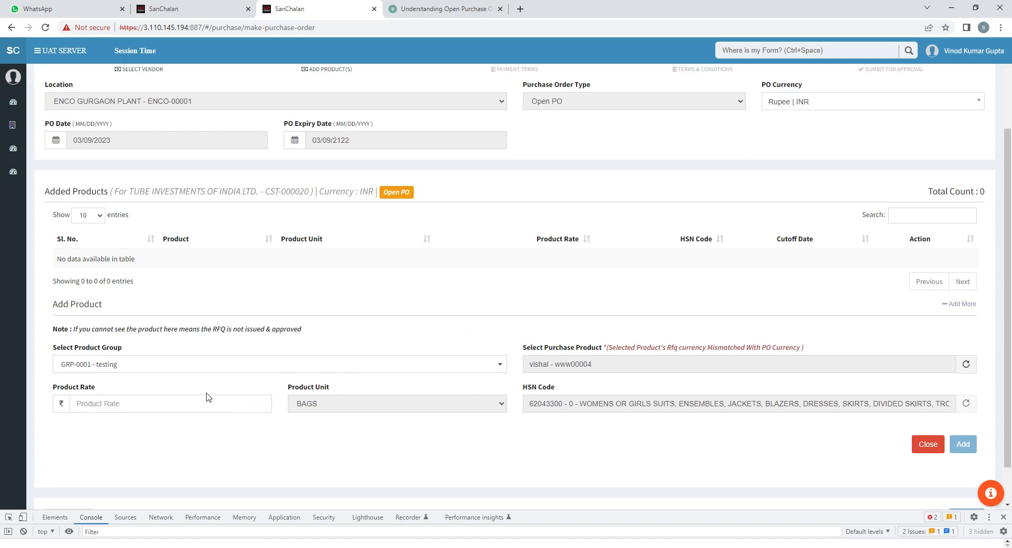
pyautogui.click(159, 411)
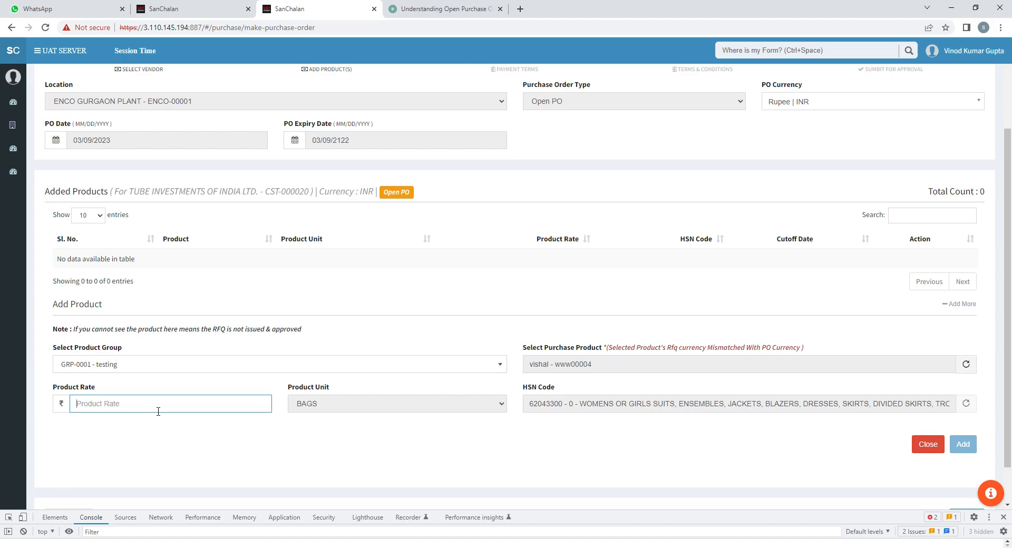
pyautogui.write('0.1')
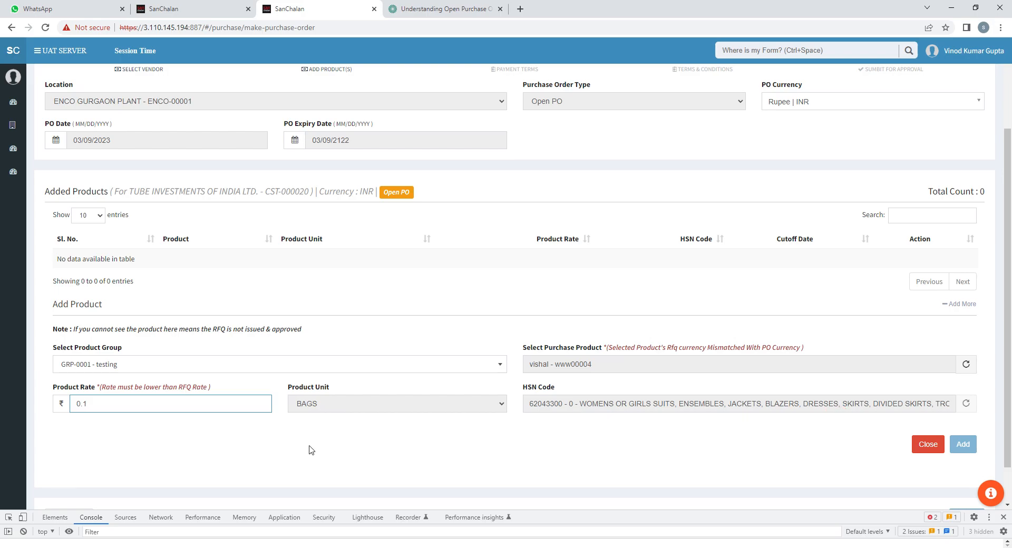
# - Inspect the greyed-out Add button, delete its disabled attribute in the page markup, and shrink the developer tools pane
pyautogui.click(8, 516)
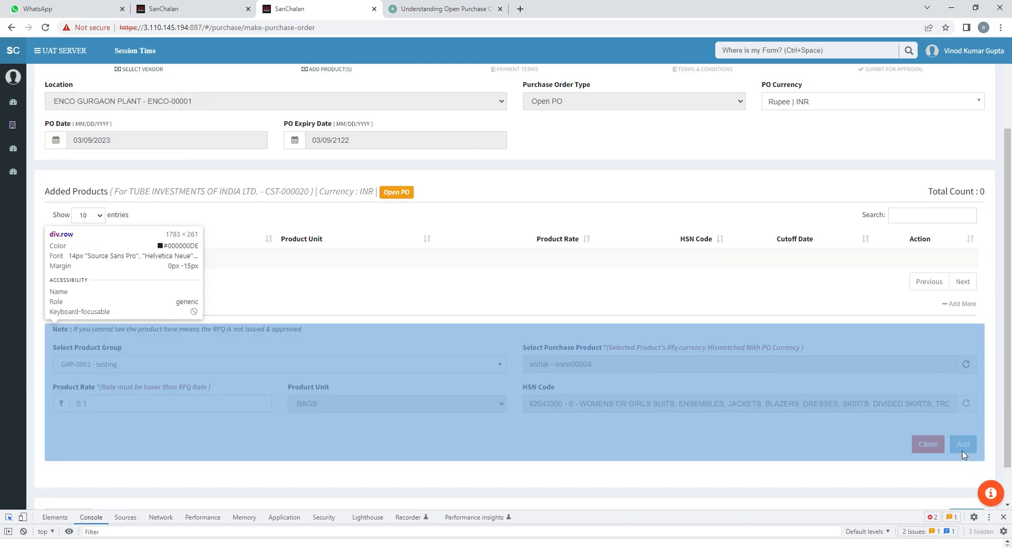
pyautogui.click(963, 454)
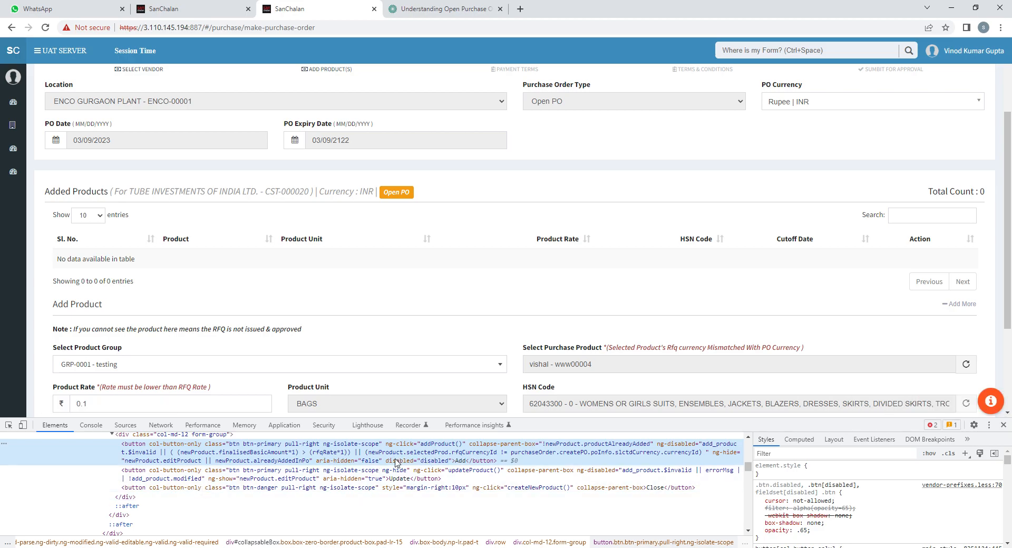
pyautogui.doubleClick(399, 462)
pyautogui.press('BackSpace')
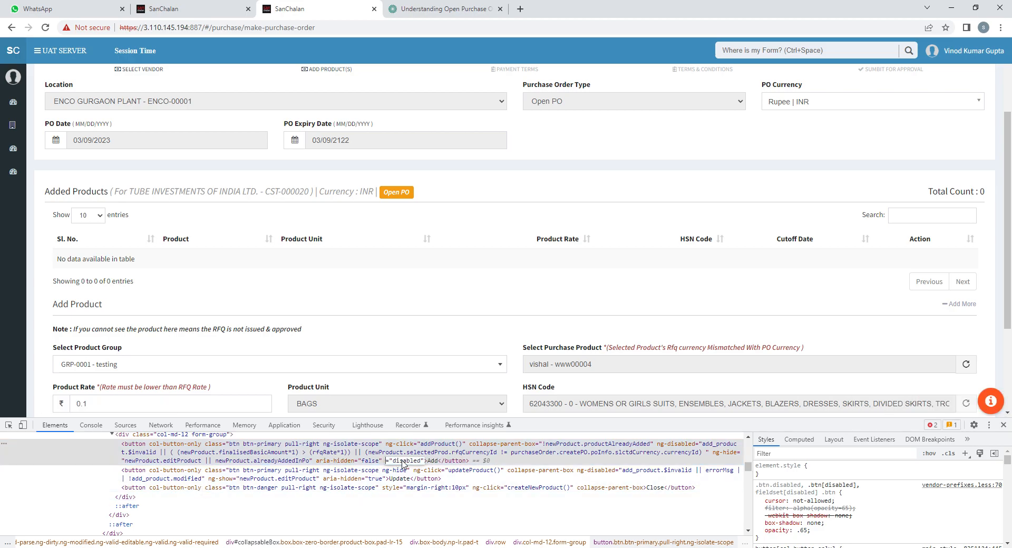
pyautogui.press('Delete')
pyautogui.press('Delete')
pyautogui.press('Delete')
pyautogui.press('Delete')
pyautogui.press('Delete')
pyautogui.press('Delete')
pyautogui.press('Delete')
pyautogui.press('Delete')
pyautogui.press('Delete')
pyautogui.press('Delete')
pyautogui.press('Delete')
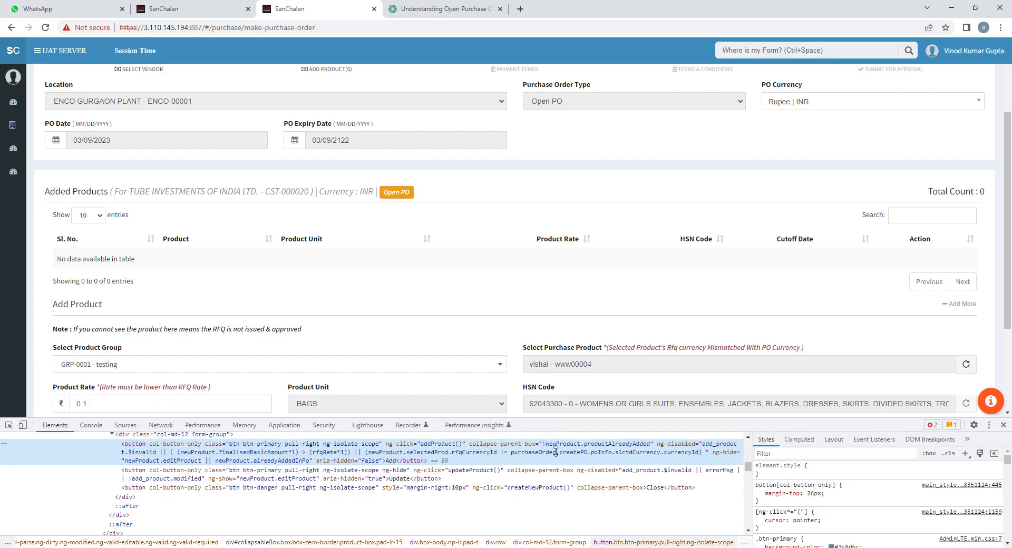
pyautogui.moveTo(553, 420); pyautogui.dragTo(557, 520)
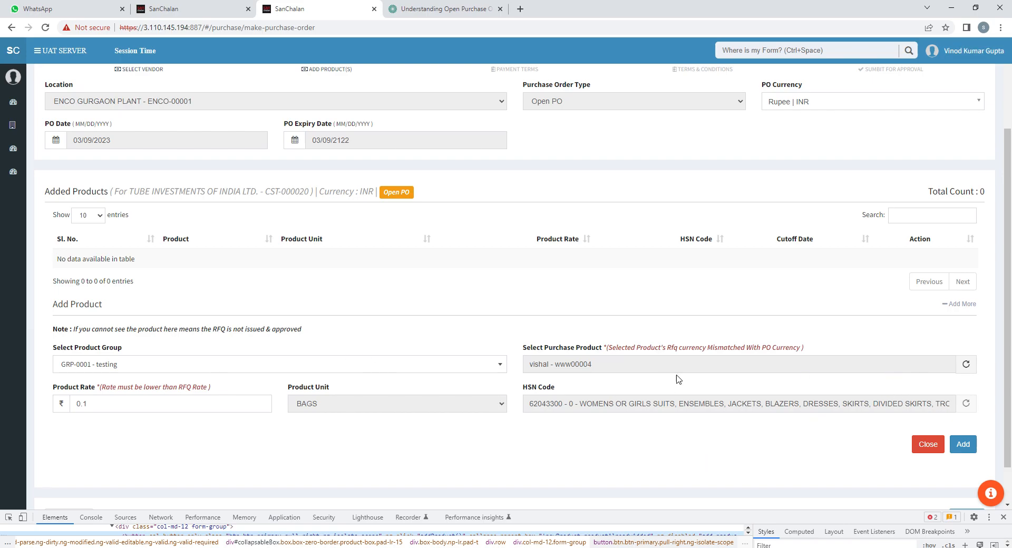
# - Add the product to the open purchase order and proceed to the payment terms
pyautogui.click(969, 448)
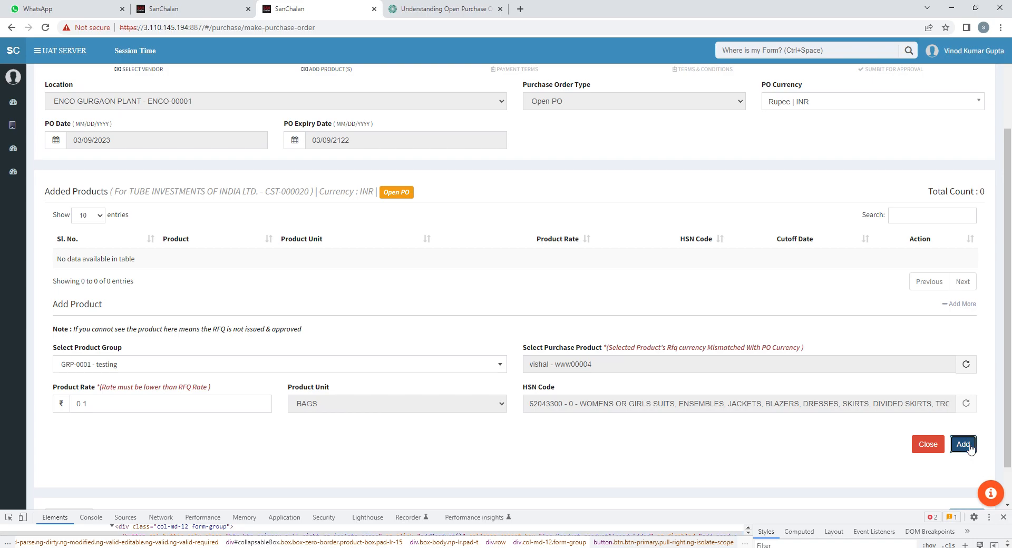
pyautogui.click(592, 309)
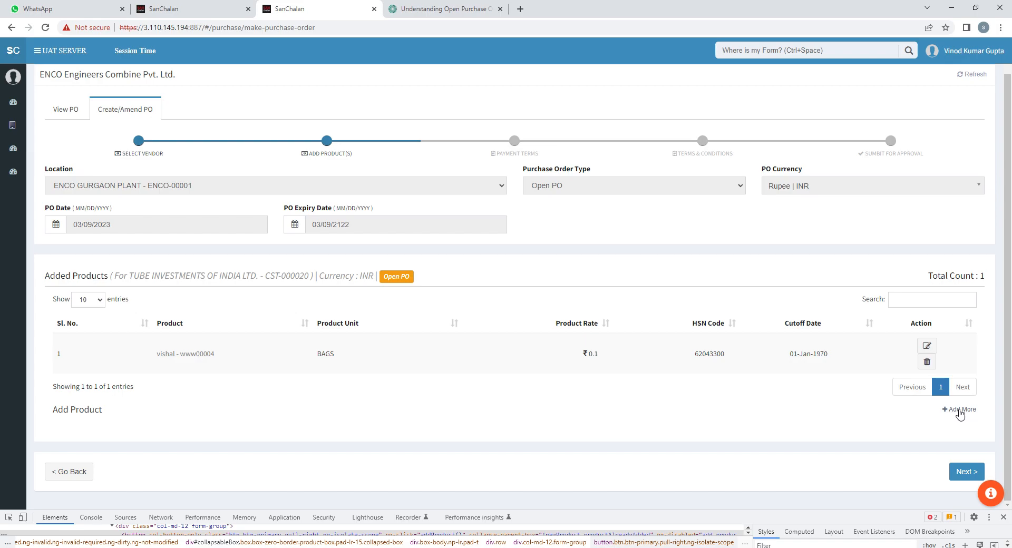
pyautogui.click(967, 474)
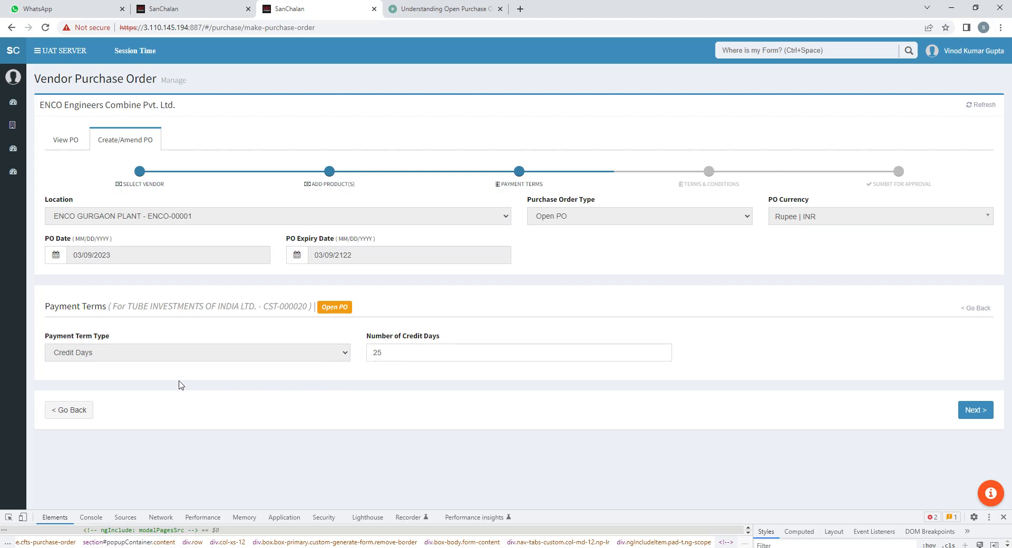
# - Proceed from the payment terms to the terms and conditions, and try to add the special term "asa drgfderderb"
pyautogui.click(976, 410)
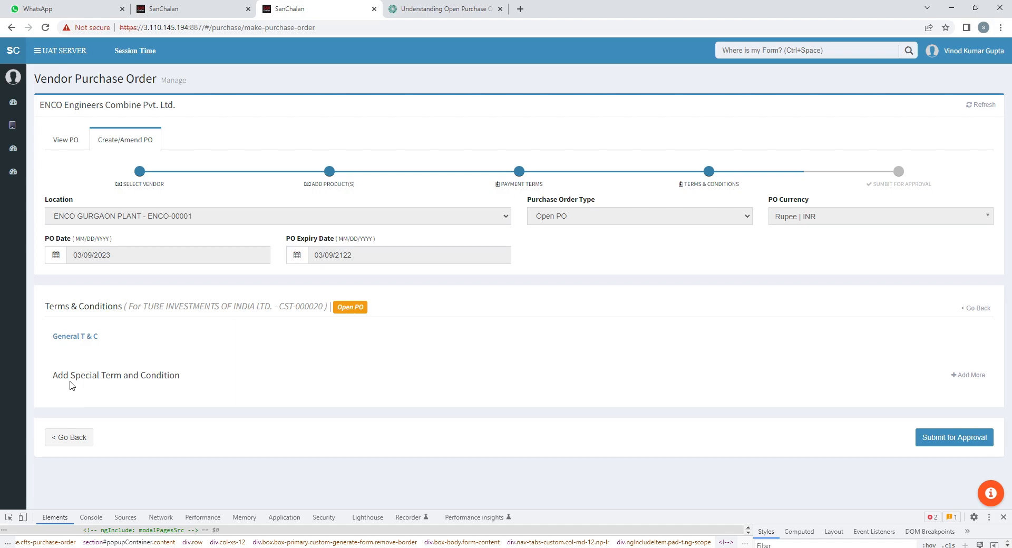
pyautogui.click(966, 378)
pyautogui.click(230, 424)
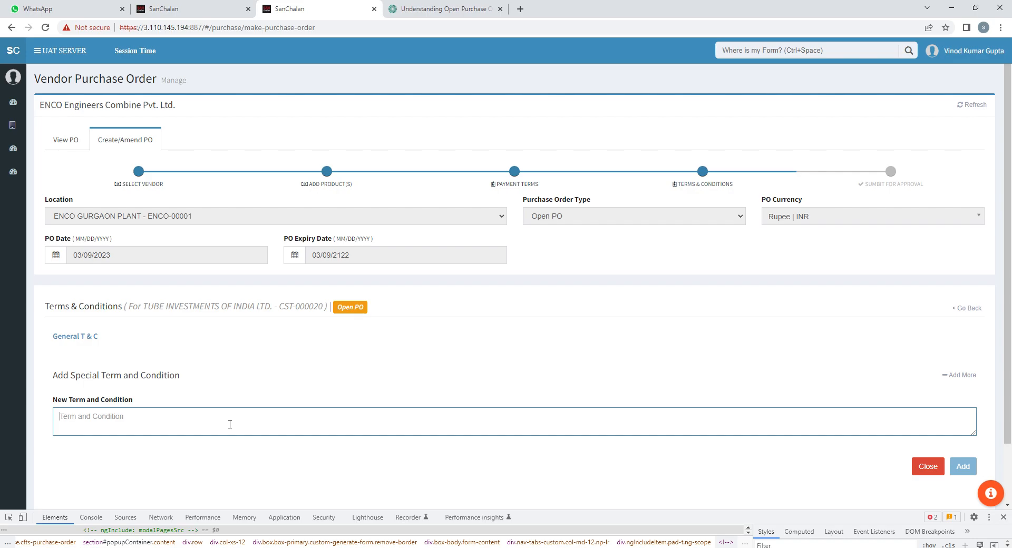
pyautogui.write('asa drgfderderb')
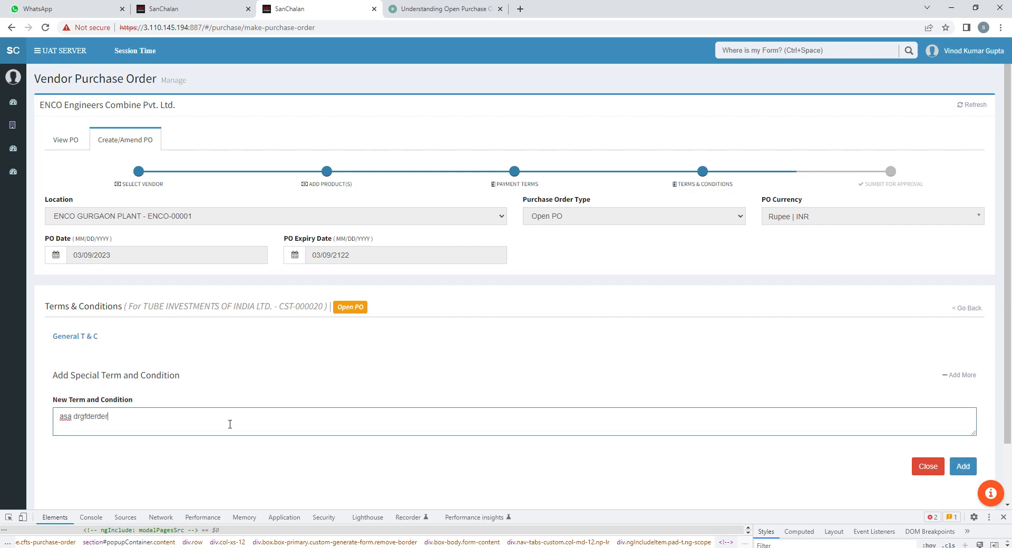
pyautogui.click(969, 473)
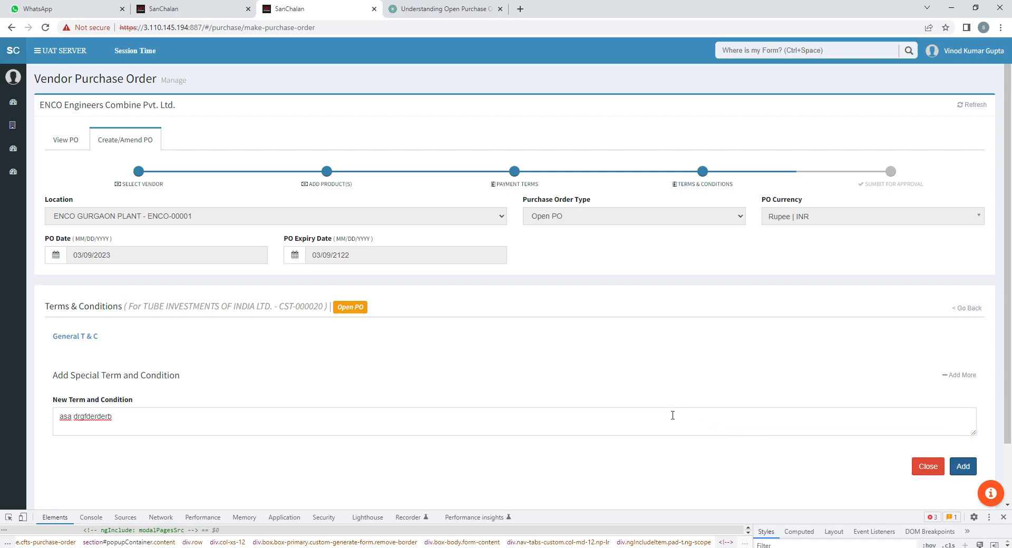
# - Submit the open purchase order for approval and confirm that the entered details are correct
pyautogui.scroll(-2, 672, 415)
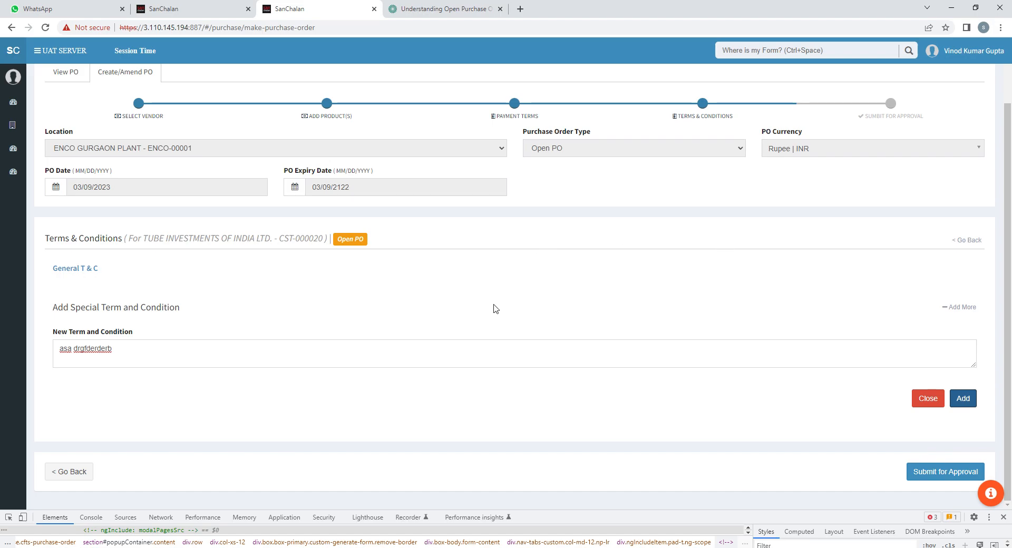
pyautogui.click(959, 475)
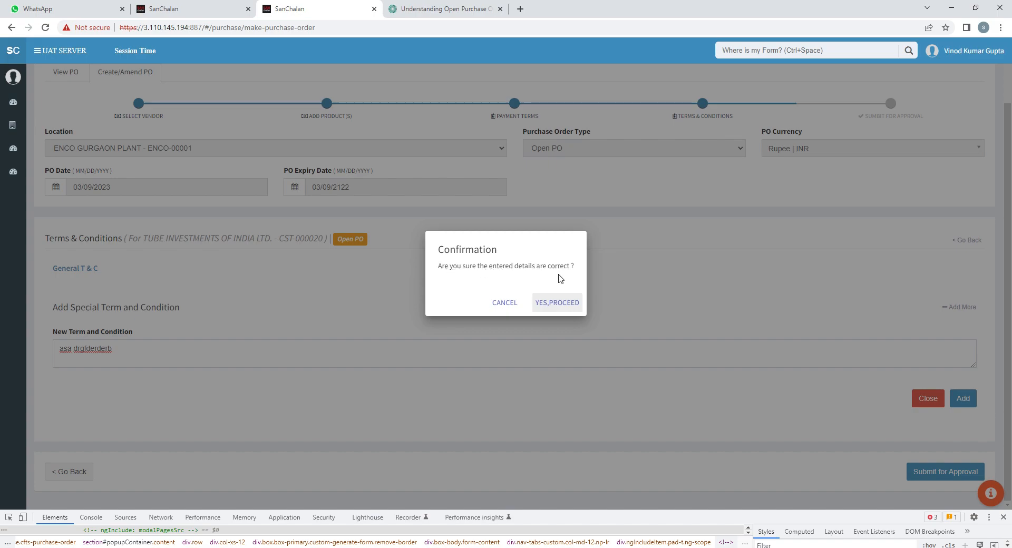
pyautogui.click(554, 303)
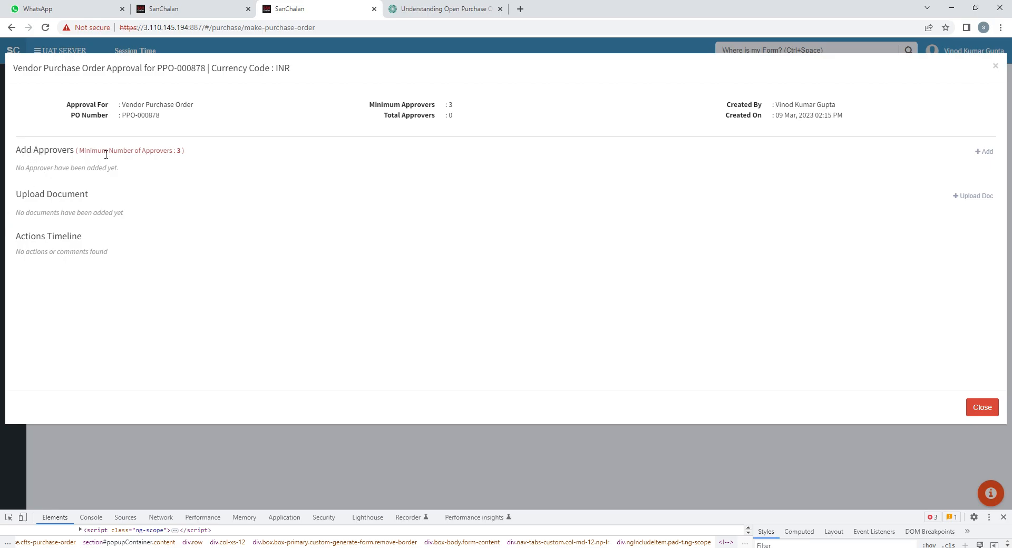
# - Try to add the BDE department approver with the ₹ 1500000 monetary value to the purchase order approval
pyautogui.click(983, 152)
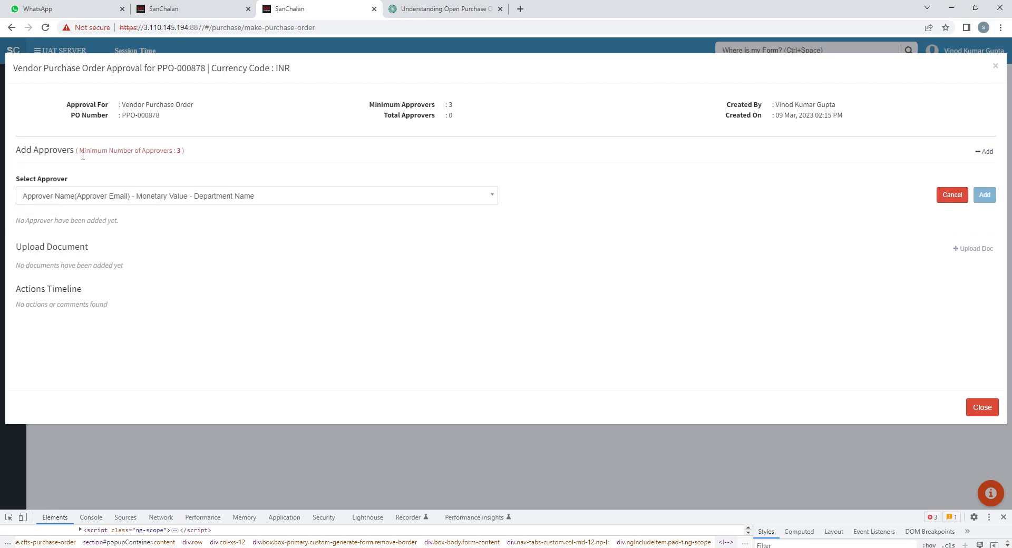
pyautogui.click(158, 197)
pyautogui.click(117, 234)
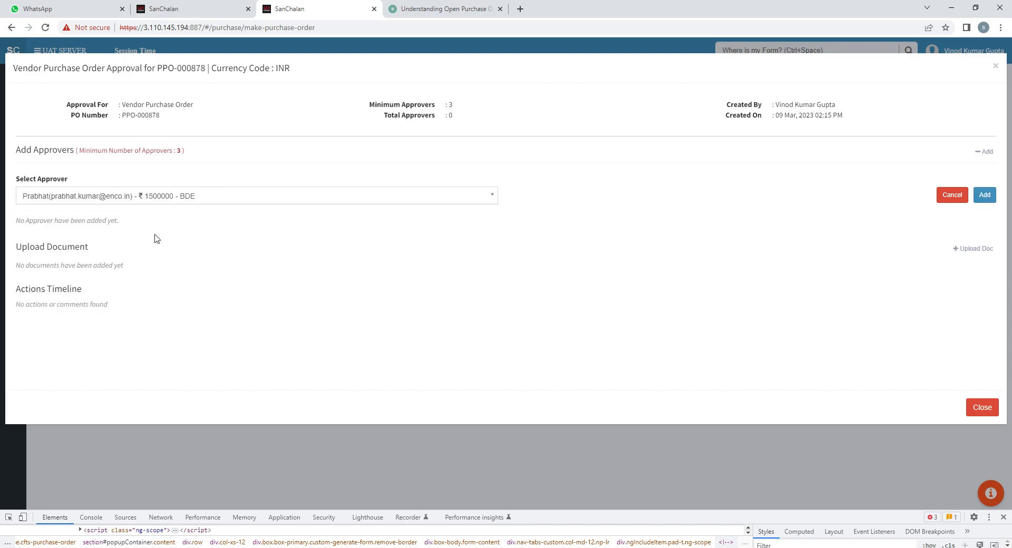
pyautogui.click(984, 195)
# - Open the document upload form of the purchase order approval, and close the approval window
pyautogui.click(971, 250)
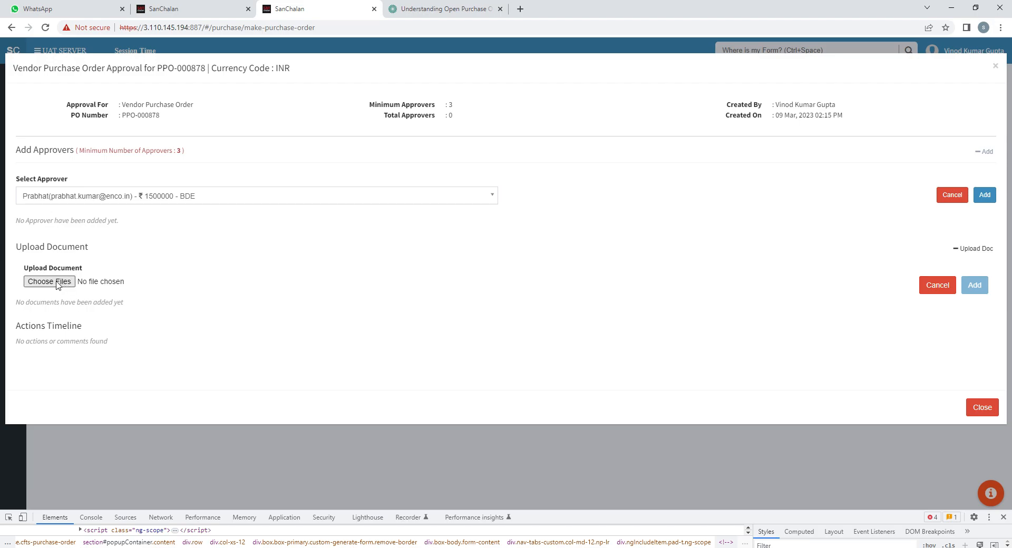
pyautogui.click(980, 408)
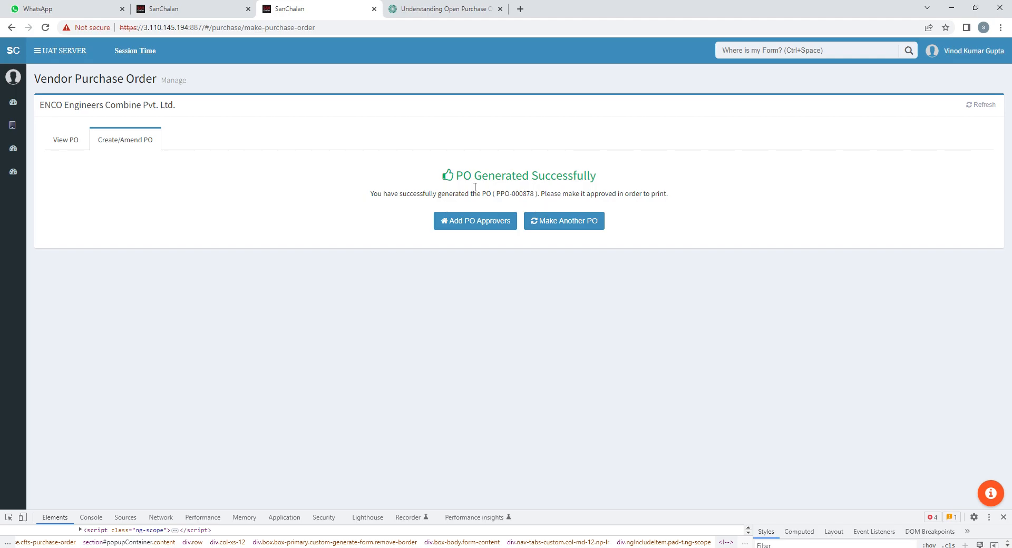